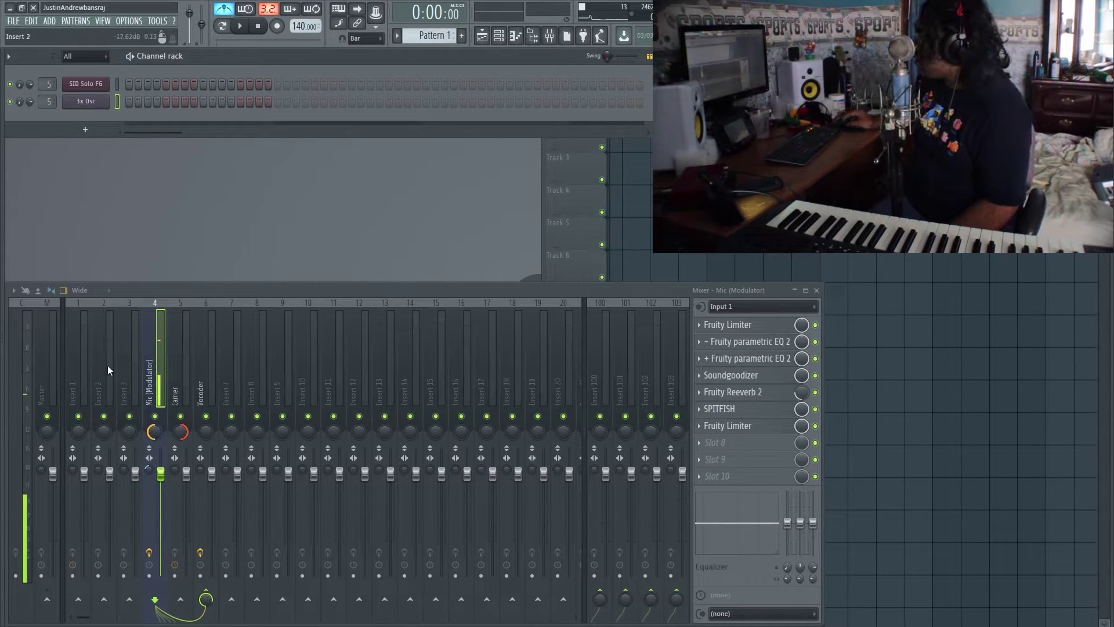
Step: Select the Vocoder mixer insert to show its Fruity Vocoder and Fruity Limiter chain
click(198, 353)
Step: Open the Fruity Vocoder window, move it higher, and open the 3x Osc carrier synth beside it
click(733, 328)
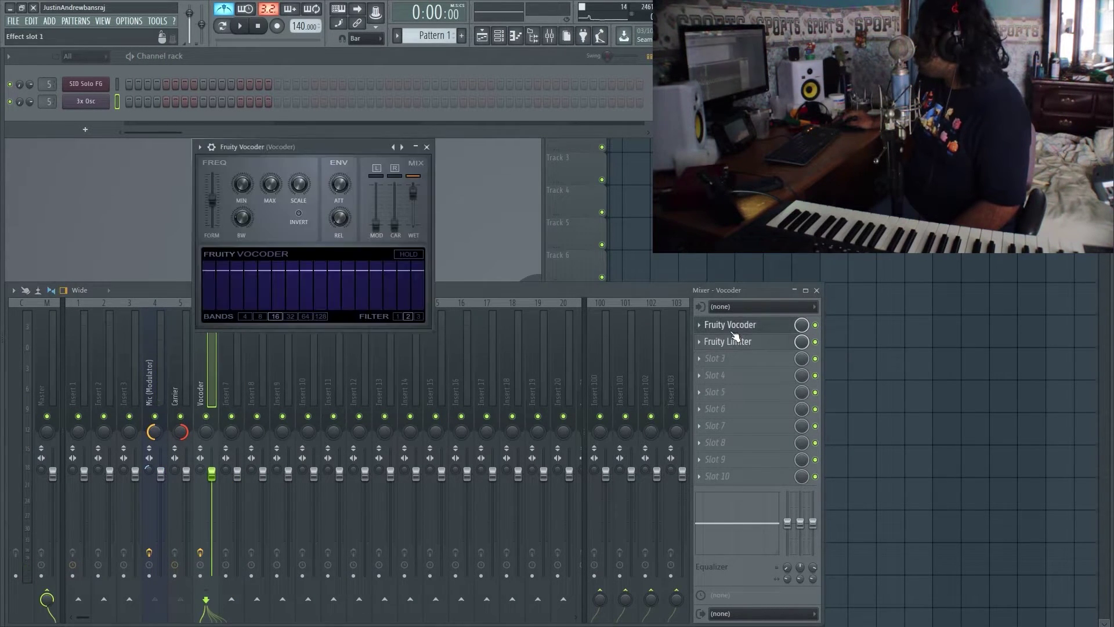
drag(318, 147, 316, 147)
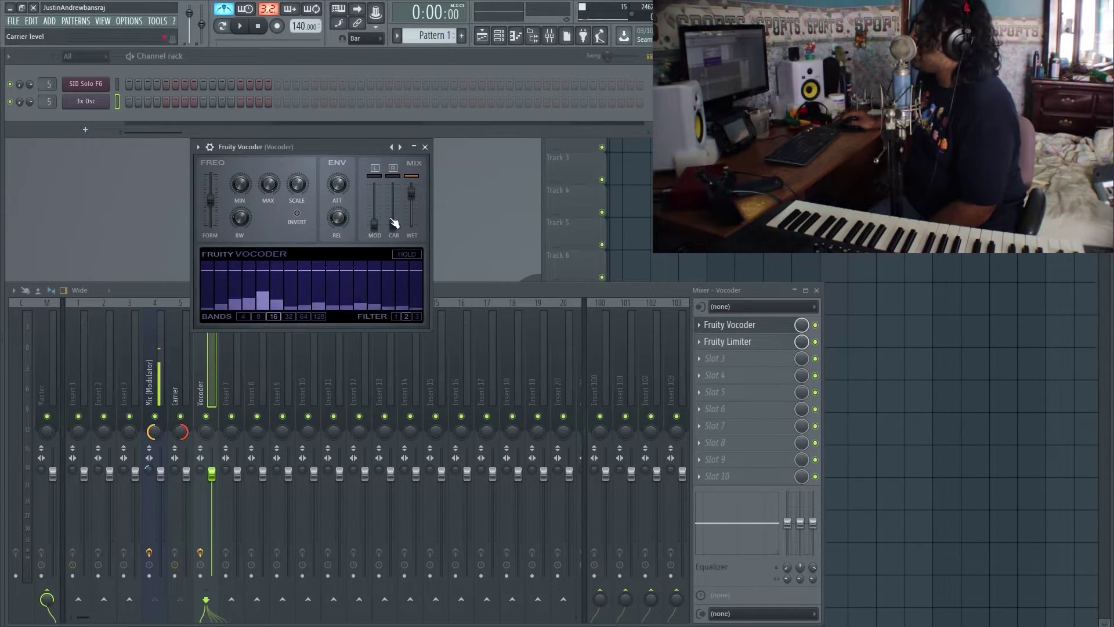
drag(365, 150, 369, 121)
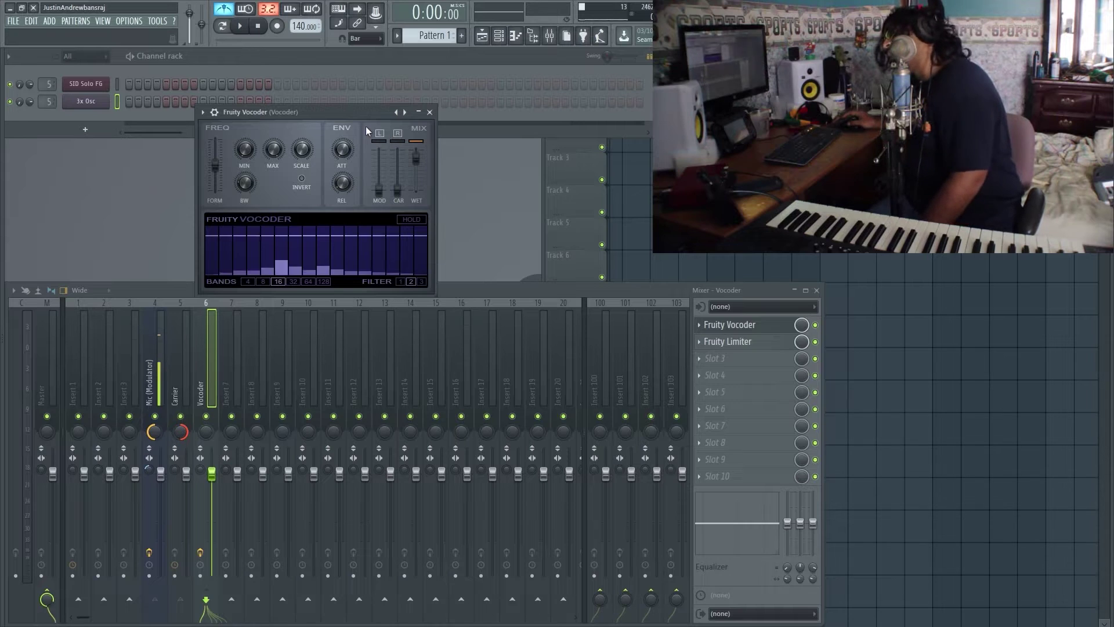
click(86, 101)
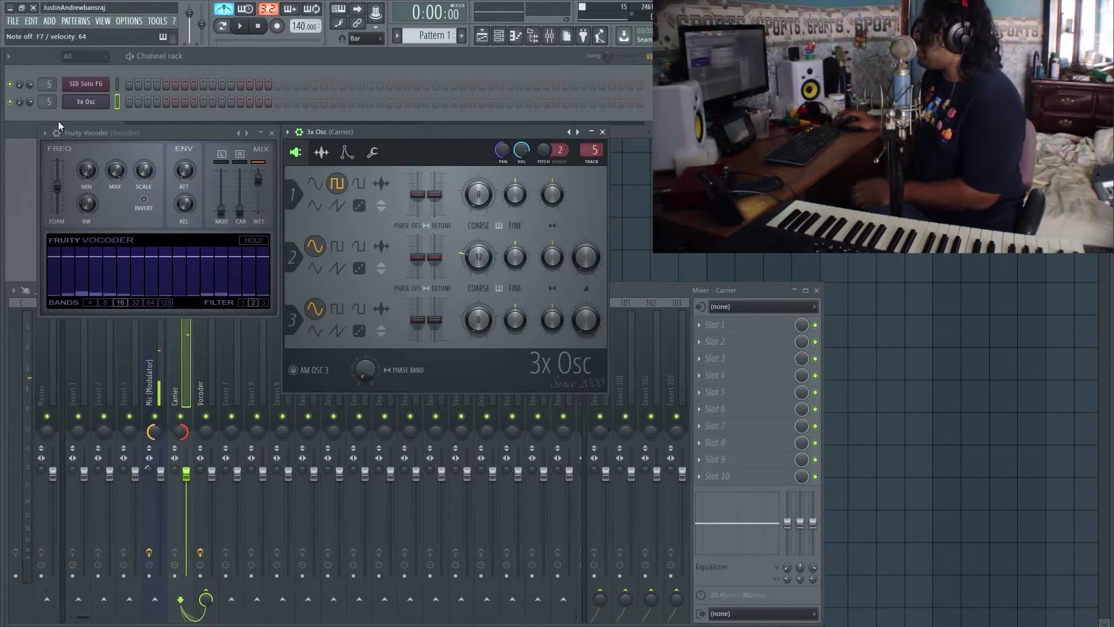
Step: Set the 3x Osc channel's mixer target to track 5, the Carrier insert
click(21, 103)
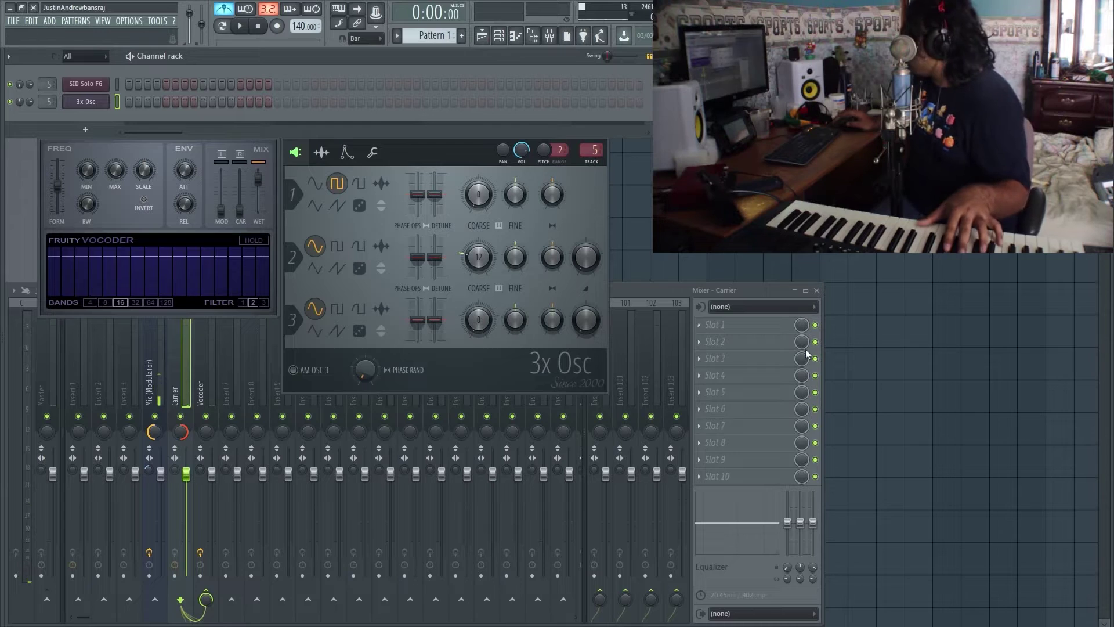
scroll(45, 102, down, 5)
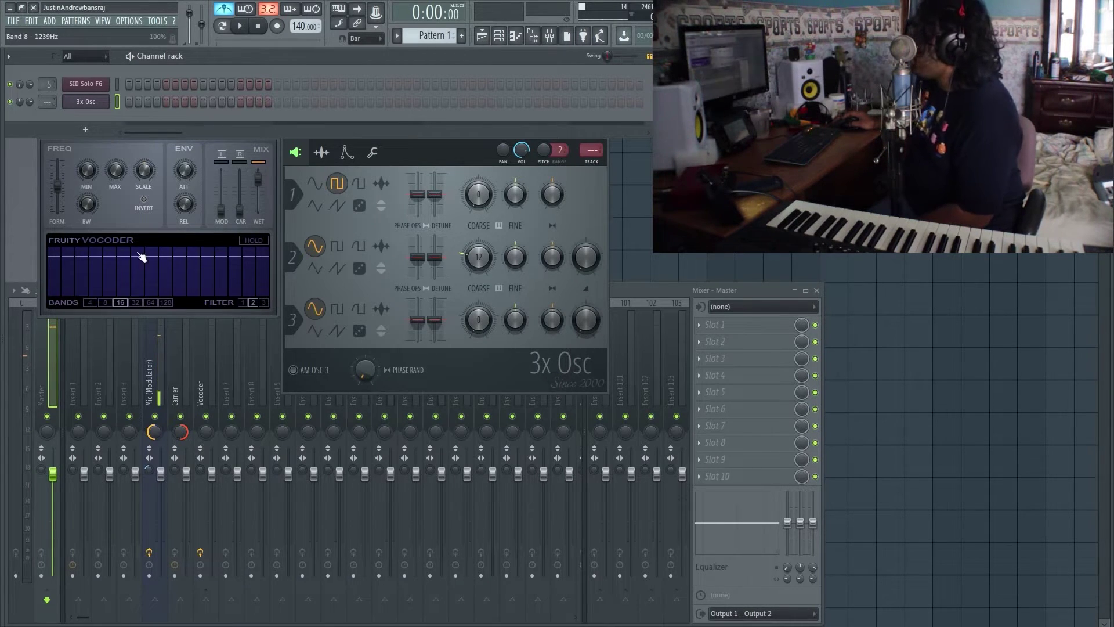
click(174, 378)
mouse_move(48, 101)
mouse_down()
mouse_move(45, 91)
mouse_move(44, 102)
mouse_up()
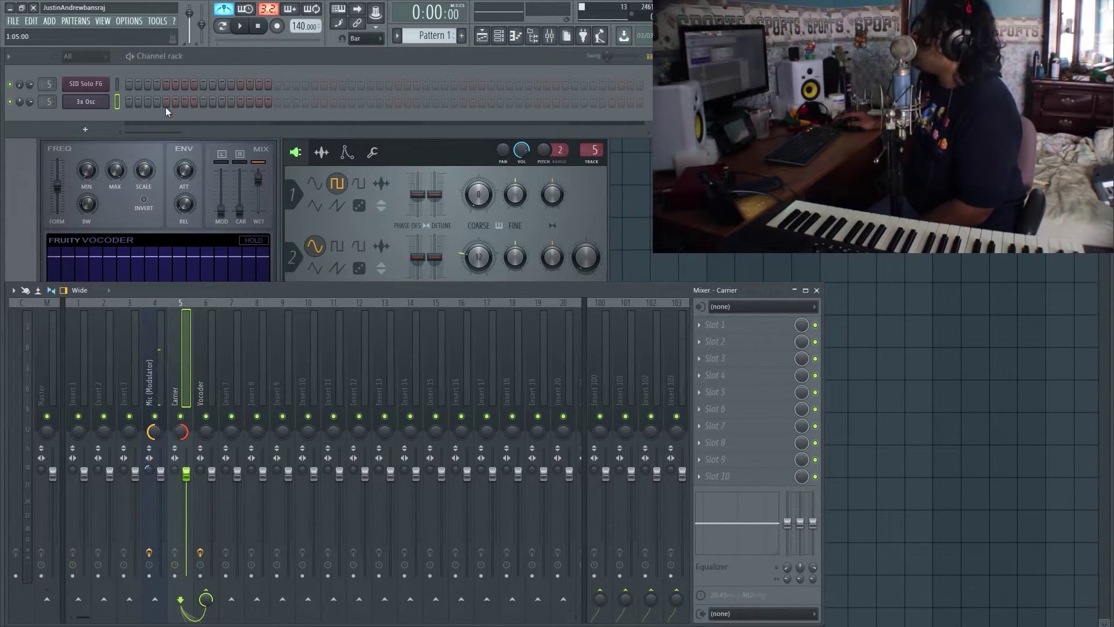
click(151, 144)
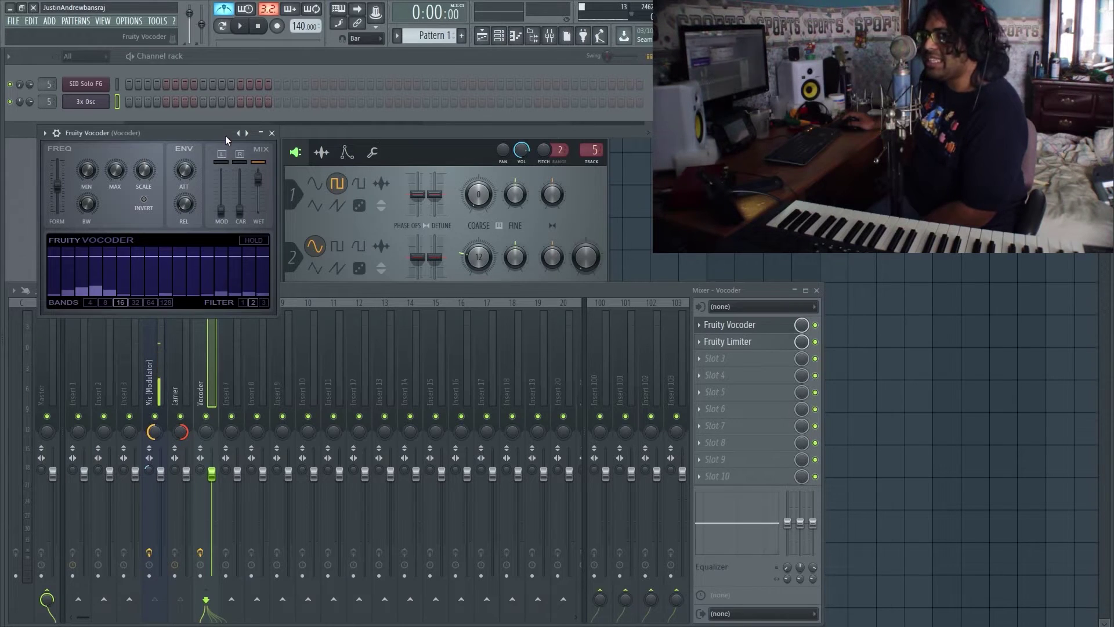
Step: Swap Fruity Vocoder's L/R carrier and modulator sides, then reselect the Vocoder insert
click(244, 159)
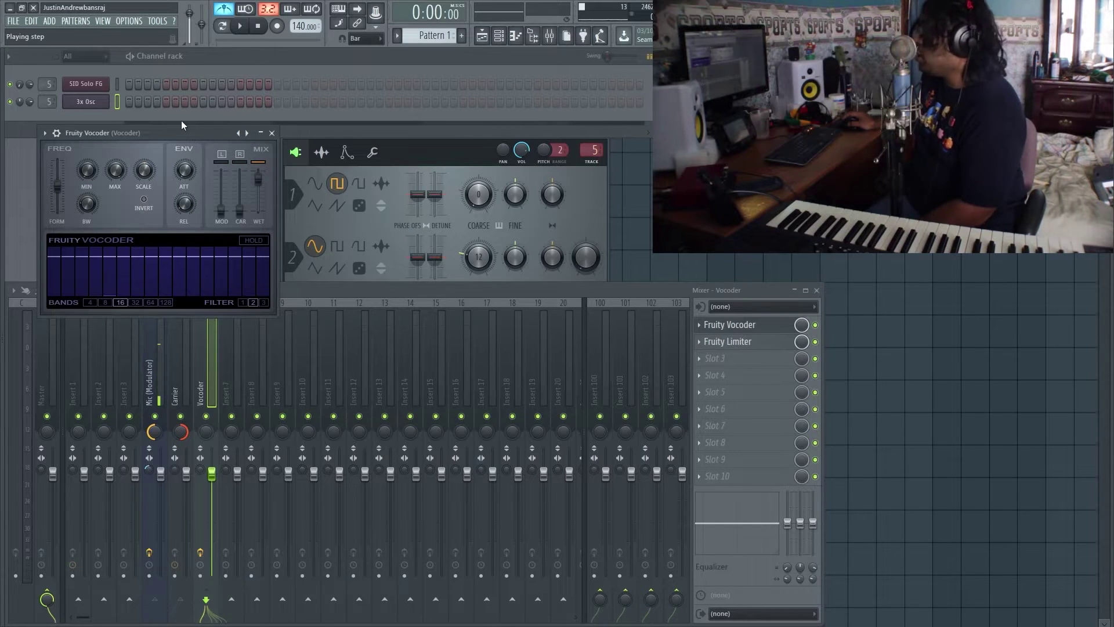
click(177, 349)
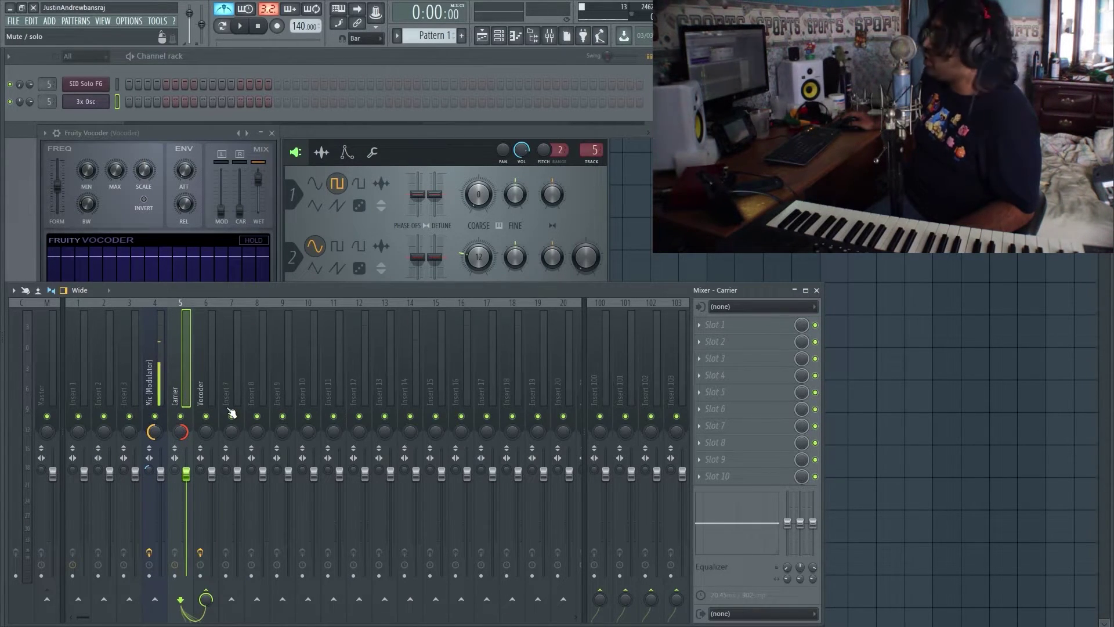
click(207, 375)
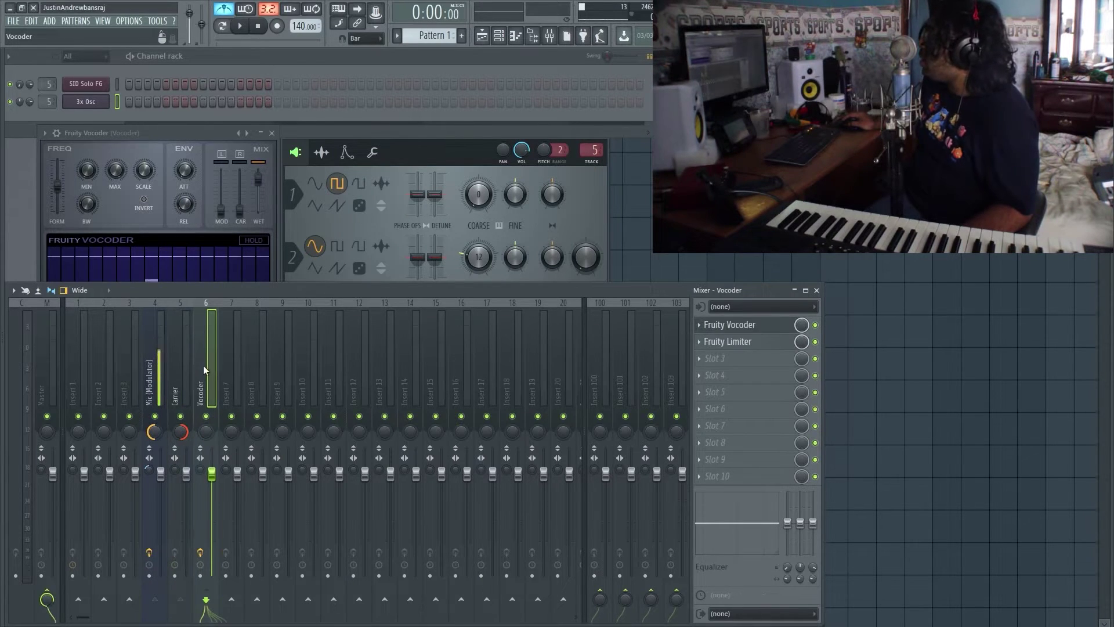
Step: Enable the Carrier insert's send into the Vocoder insert and mute the Mic (Modulator) track
click(729, 326)
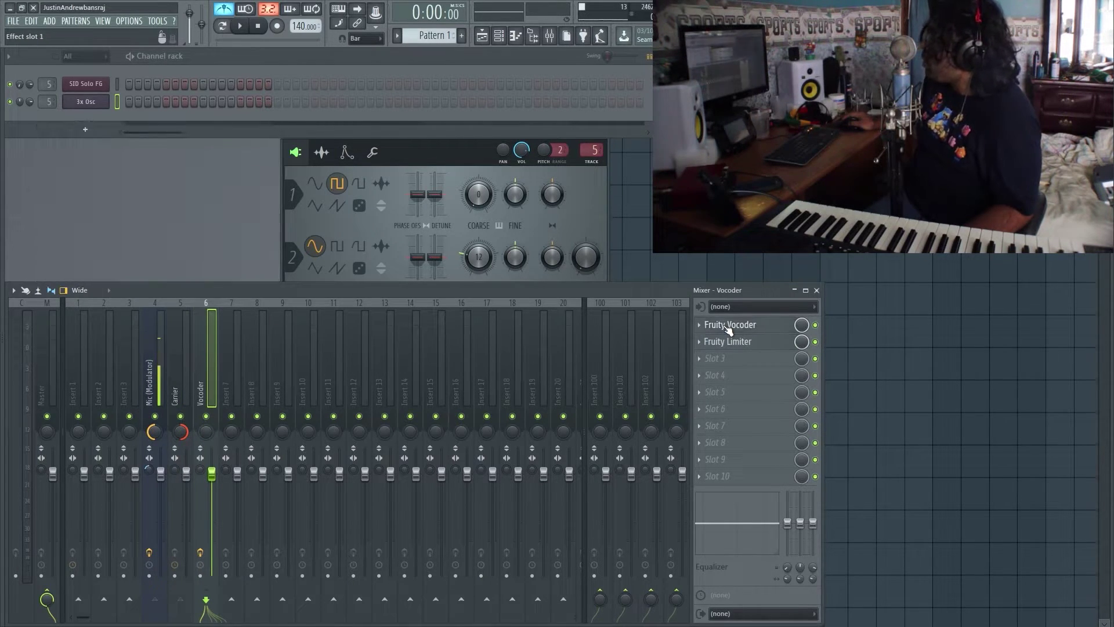
click(728, 327)
click(207, 368)
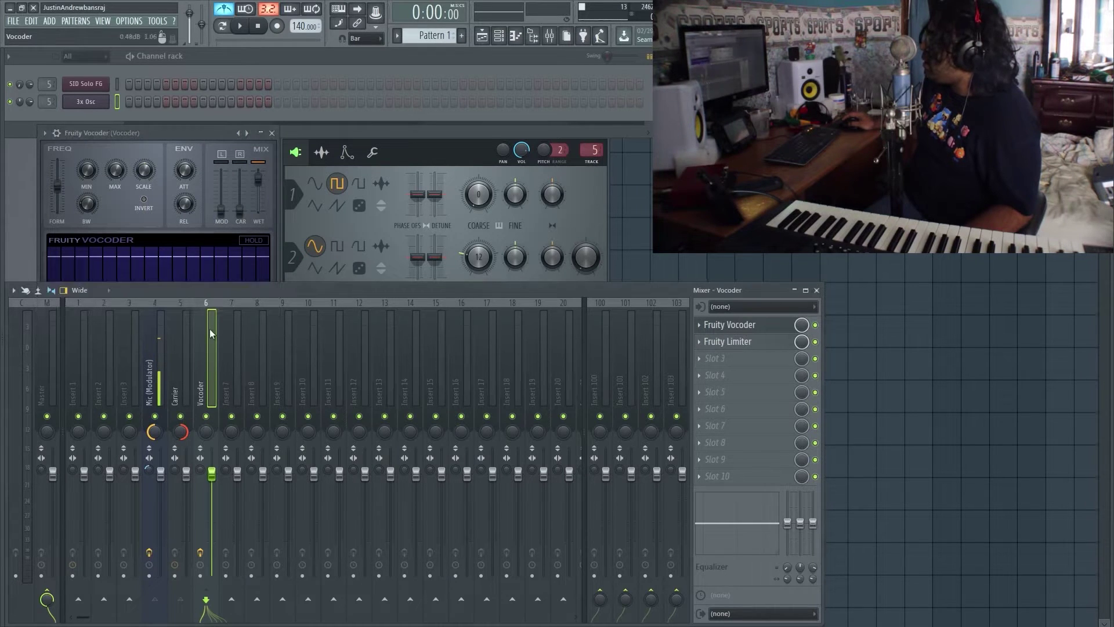
click(176, 340)
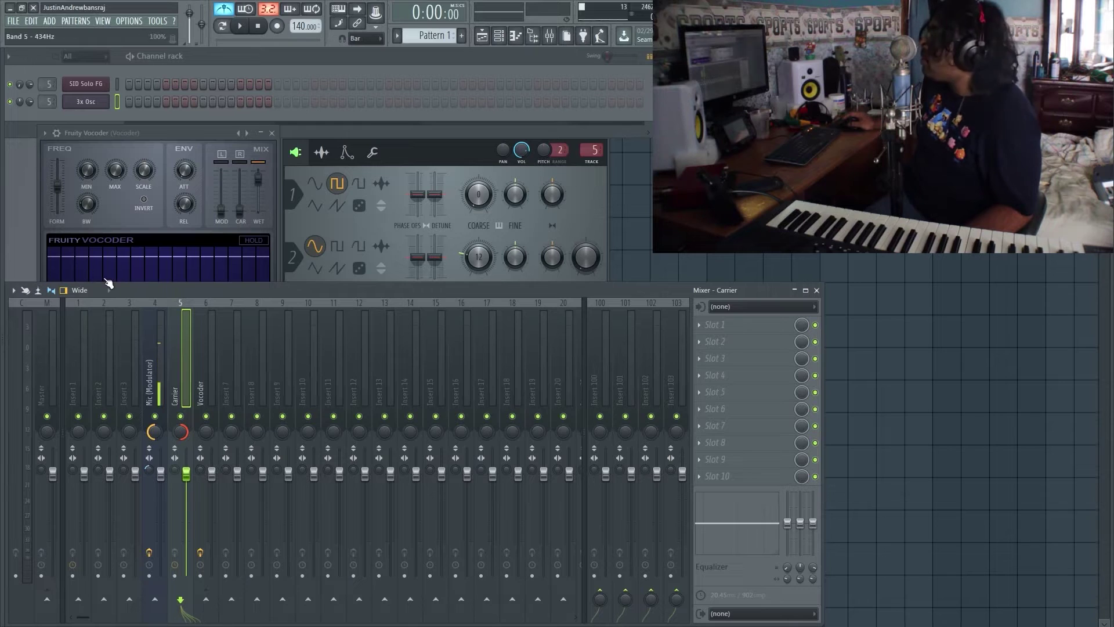
click(206, 599)
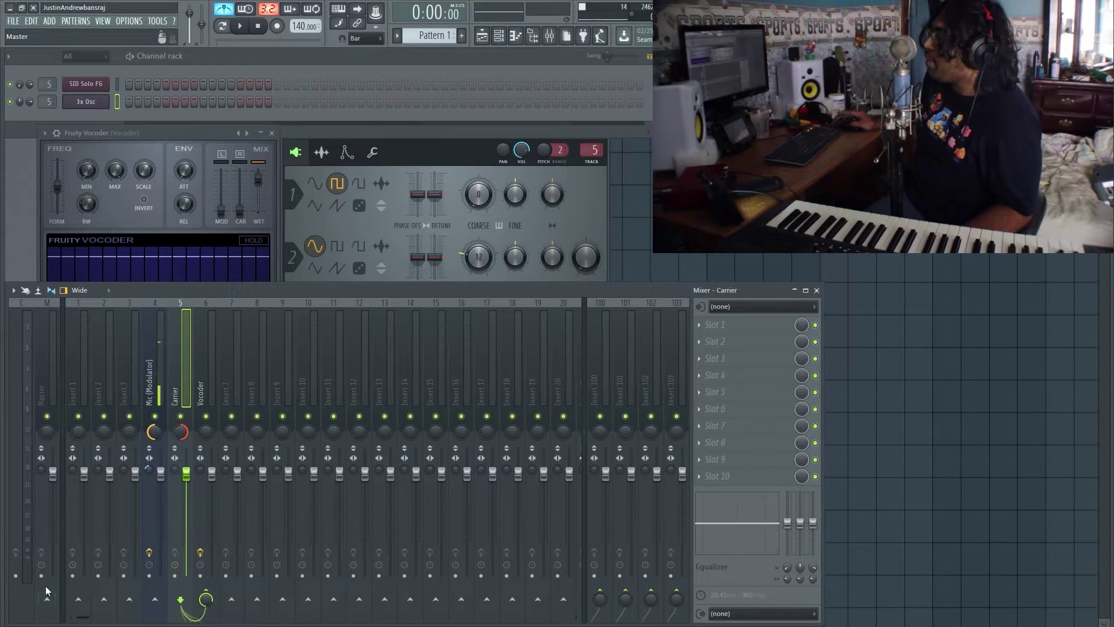
click(155, 416)
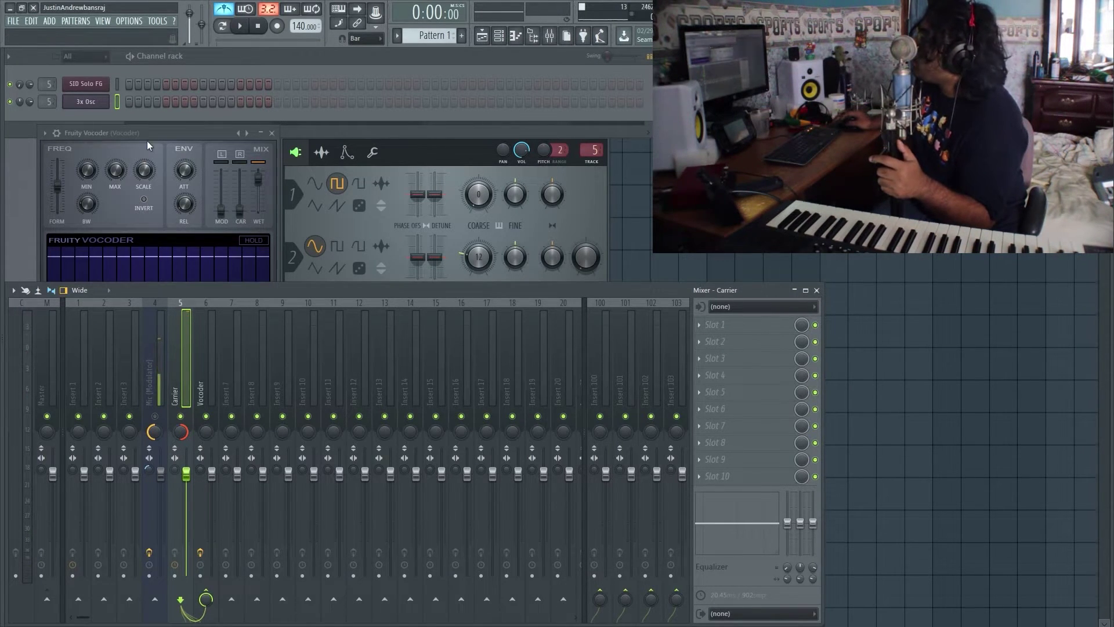
Step: Check the Mic (Modulator) insert's audio input list and keep it on Input 1
drag(158, 133, 313, 102)
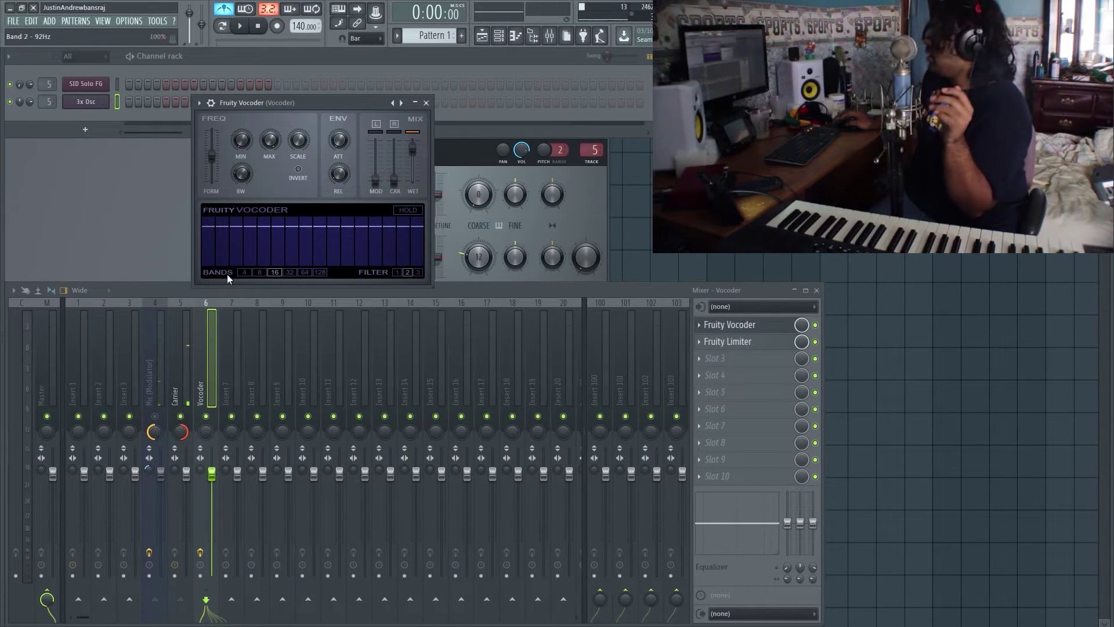
click(157, 365)
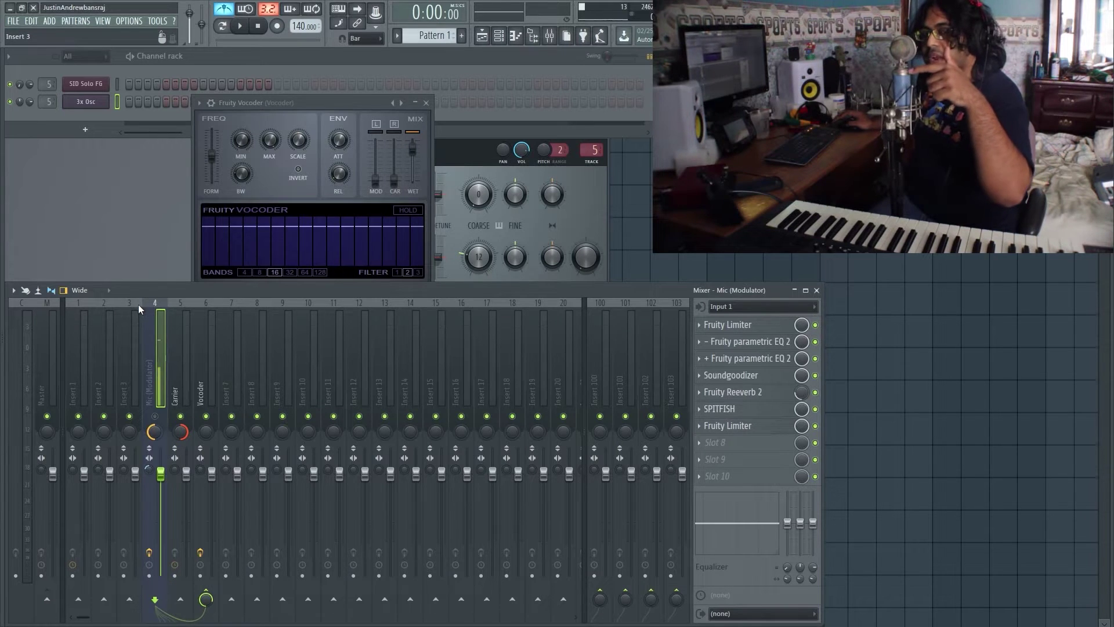
click(723, 311)
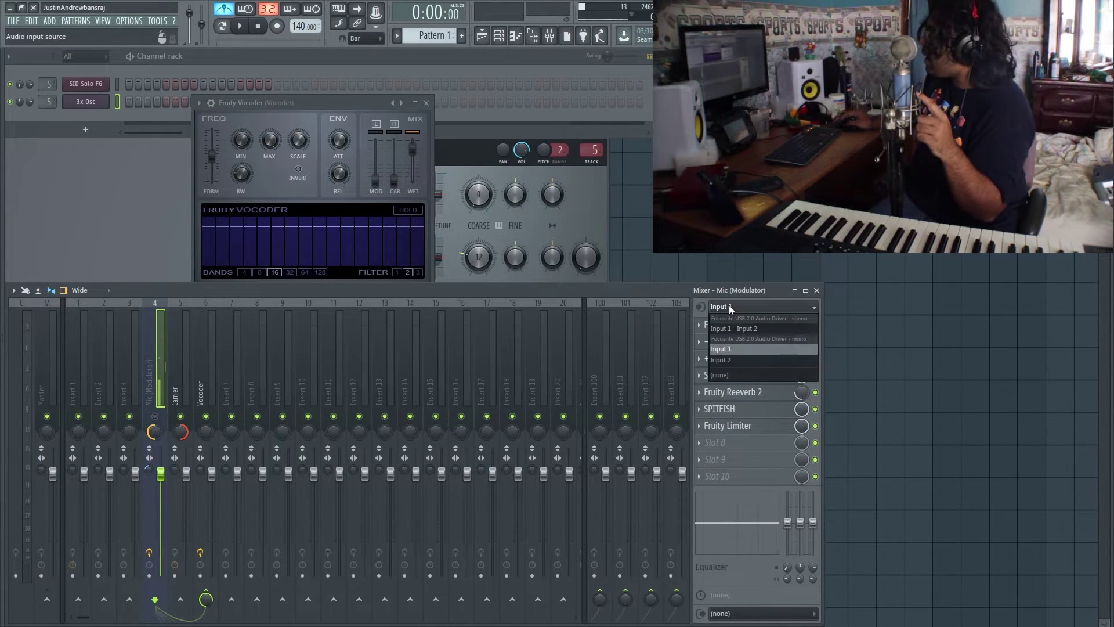
click(158, 364)
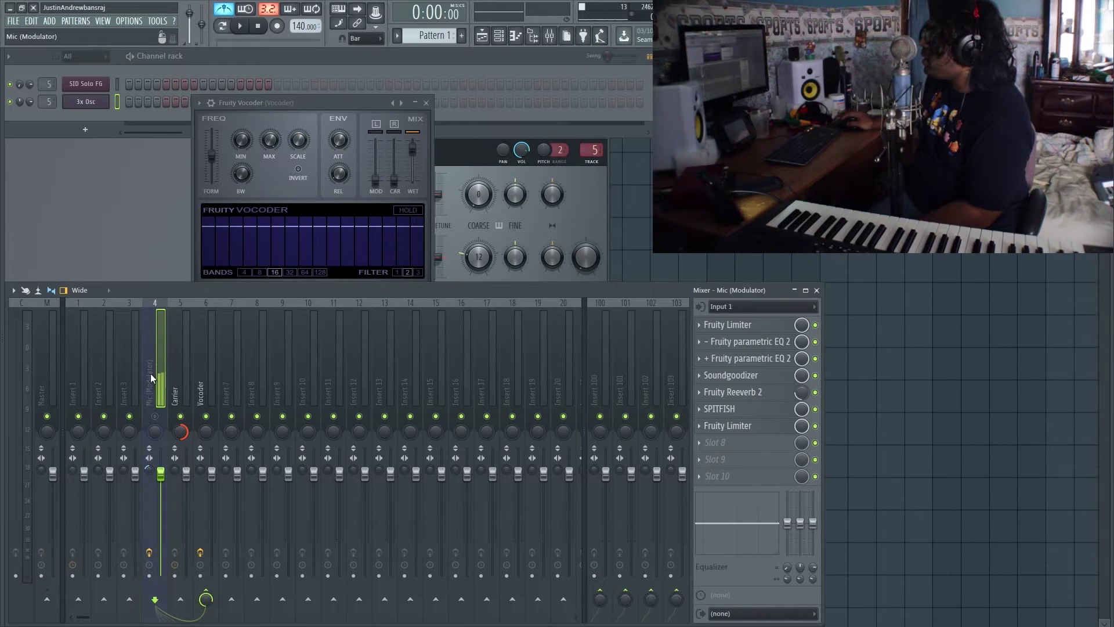
Step: Unmute Mic (Modulator), pan it 21% left, and set Fruity Vocoder's MOD slider to 27%
click(155, 416)
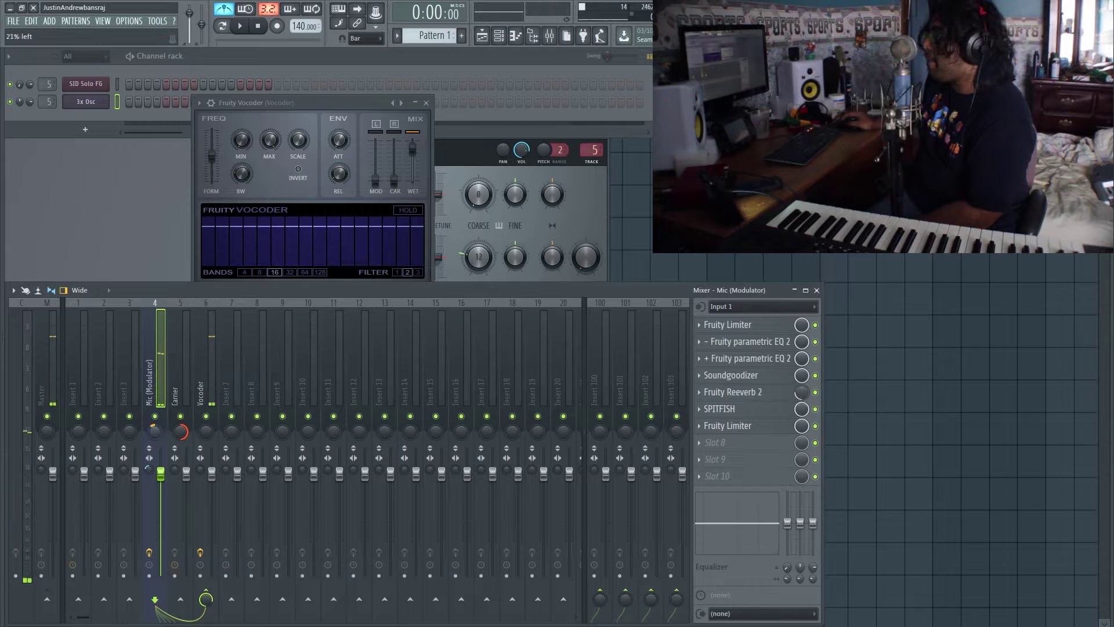
drag(158, 430, 158, 449)
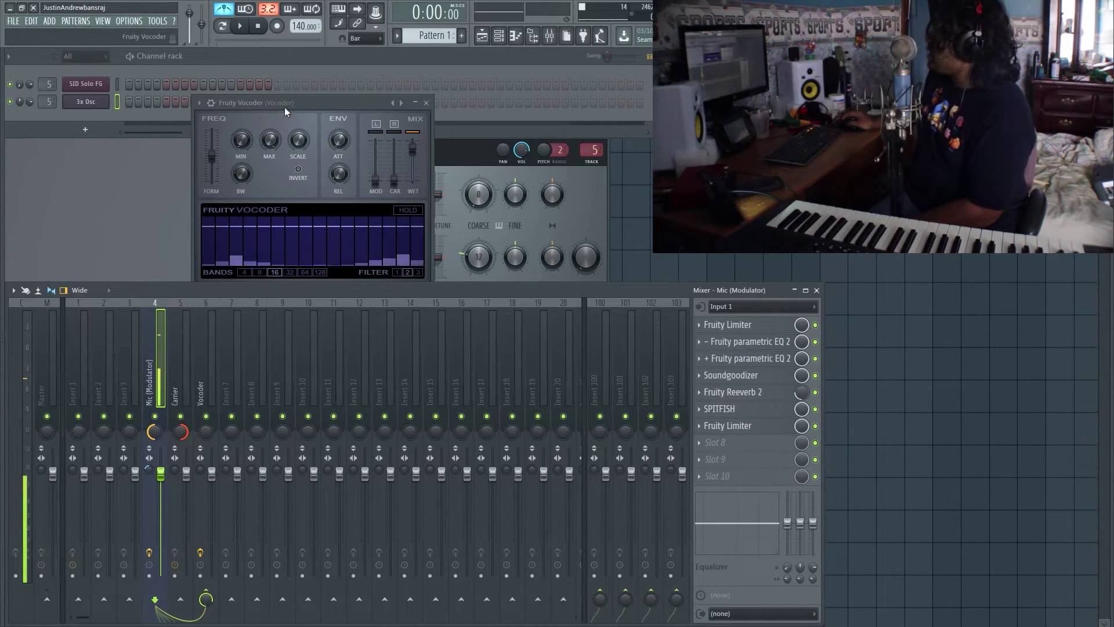
drag(284, 107, 249, 107)
mouse_move(347, 166)
mouse_down()
mouse_move(340, 179)
mouse_move(344, 161)
mouse_up()
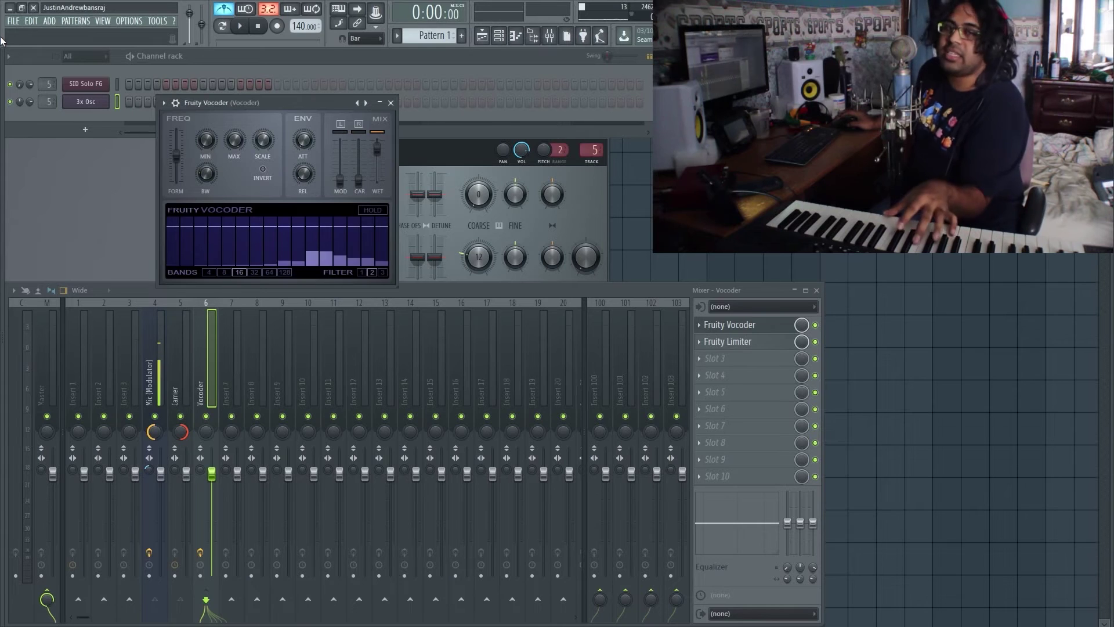
Step: Open the SID Solo FG synth, play and stop to audition it, and move its window aside
scroll(49, 84, down, 1)
click(86, 83)
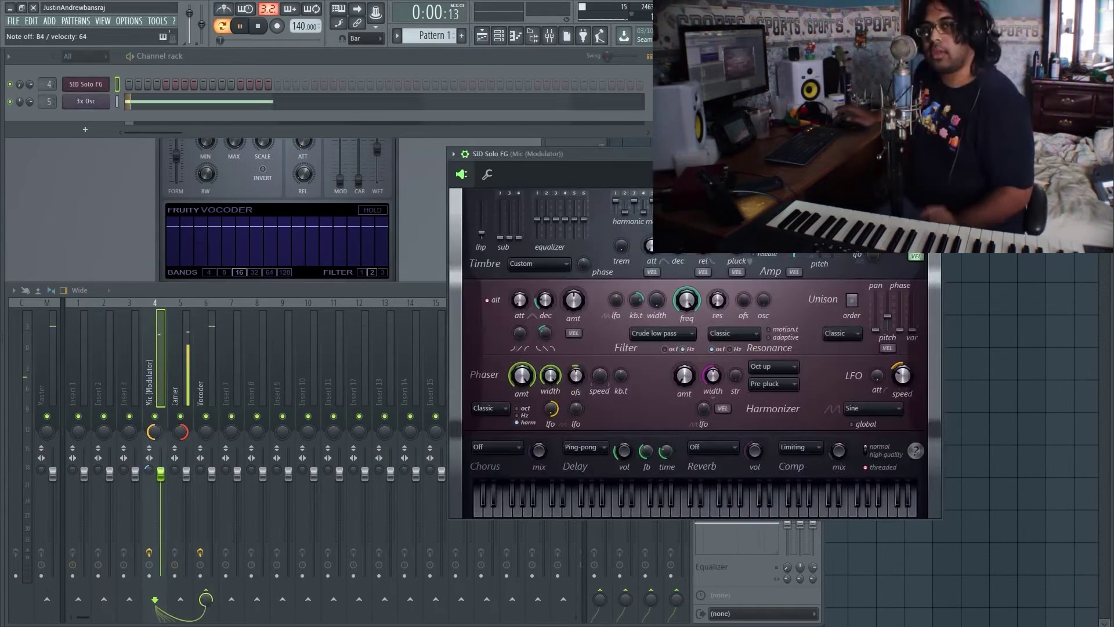
key(space)
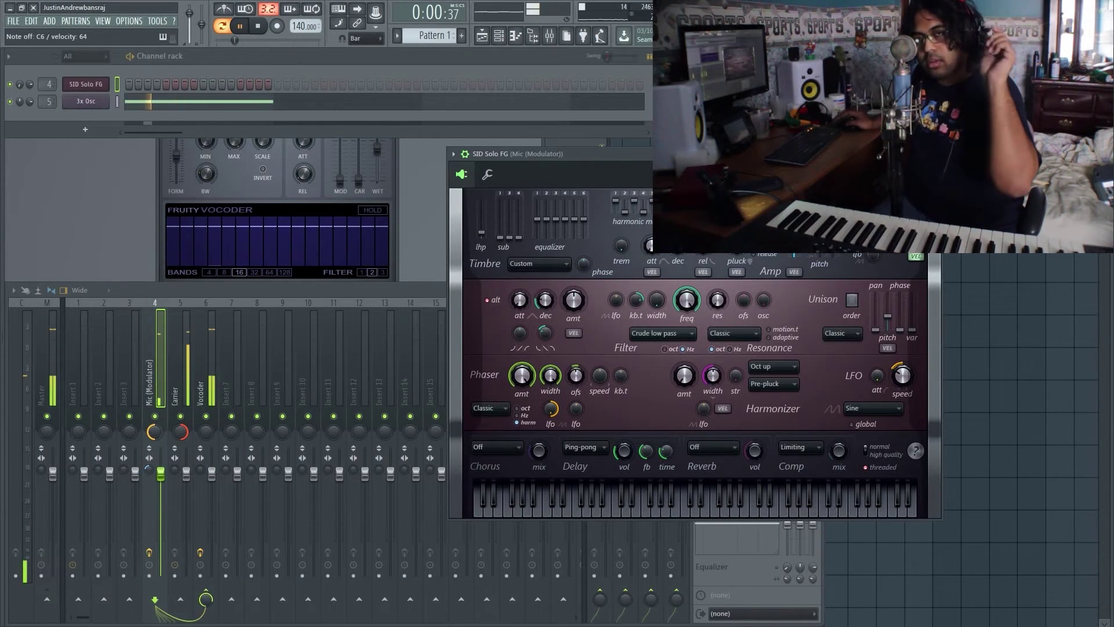
click(258, 27)
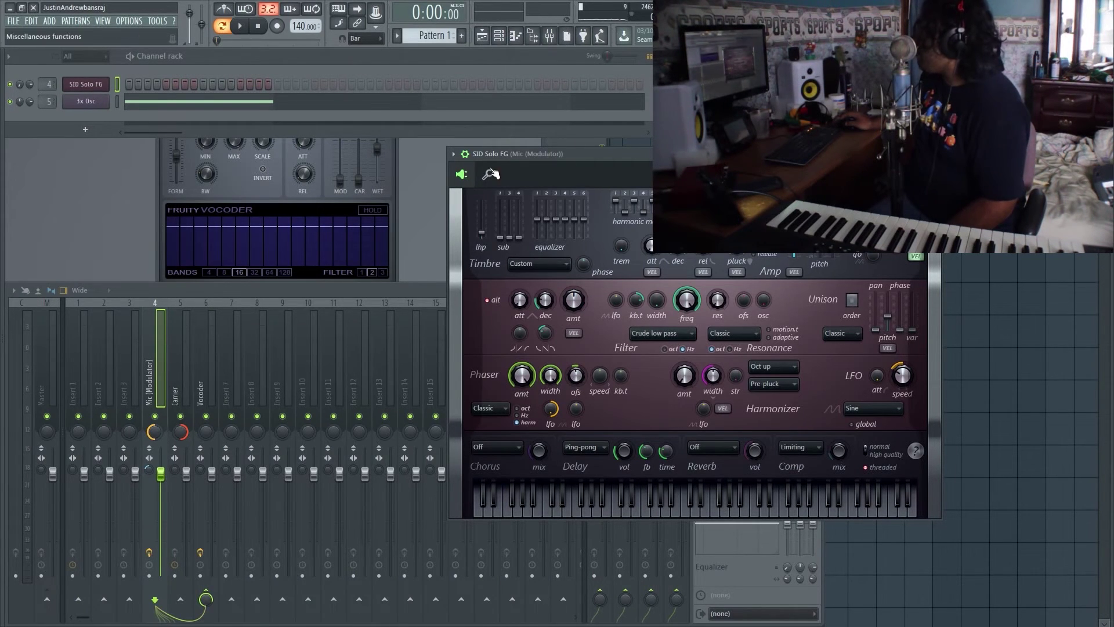
drag(578, 165, 460, 144)
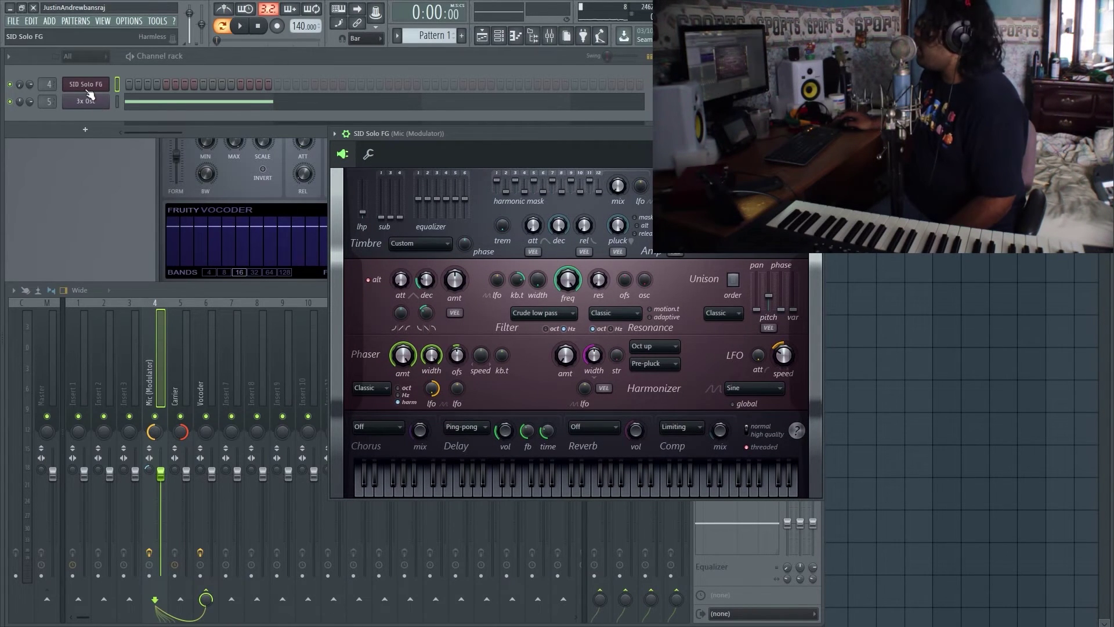
click(148, 106)
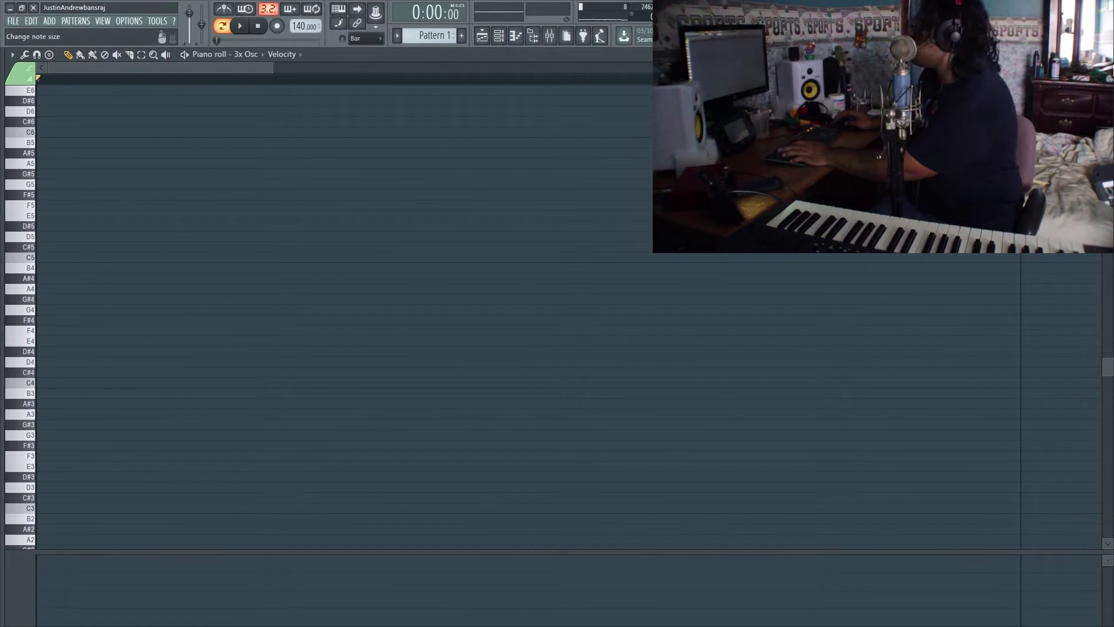
Step: Set 3x Osc's mixer target to --- and SID Solo FG's target to track 5 (Carrier)
key(Escape)
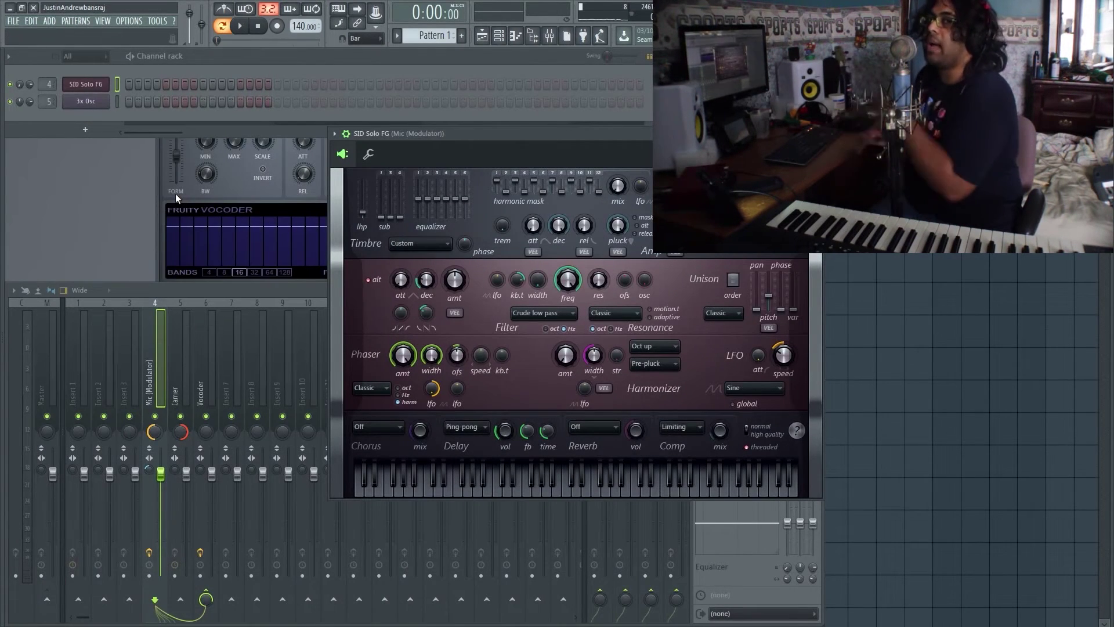
click(215, 73)
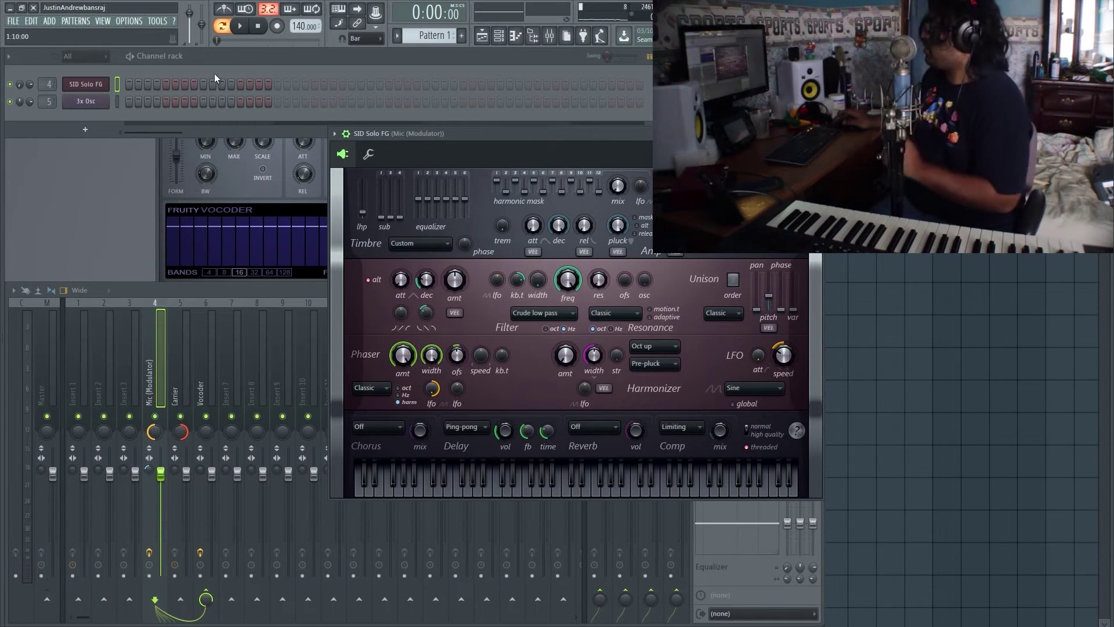
key(F9)
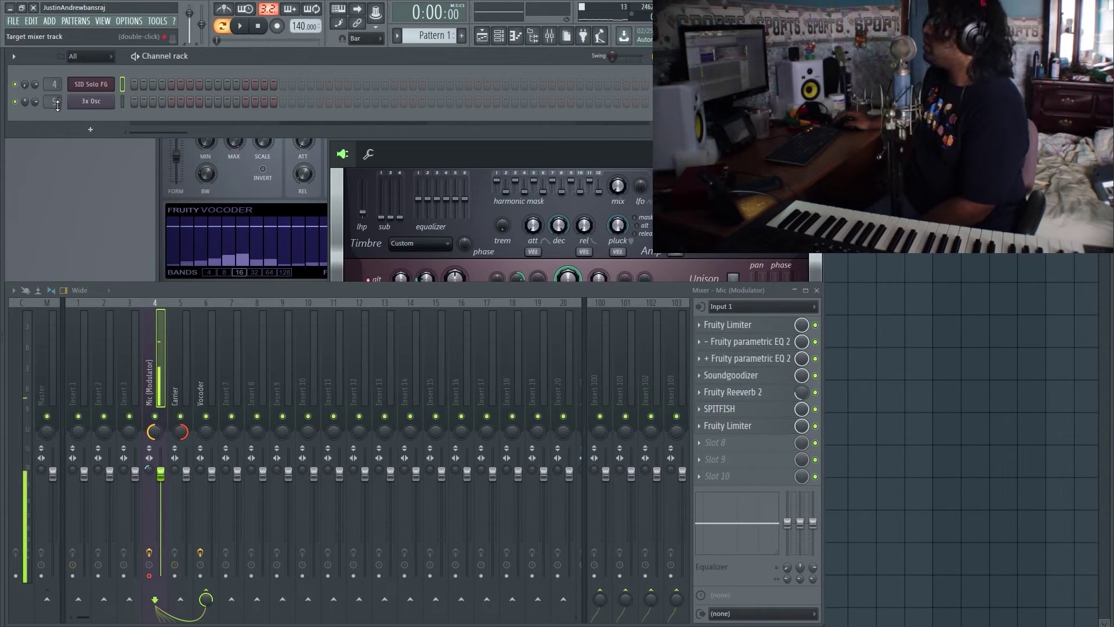
scroll(55, 101, down, 1)
scroll(54, 84, up, 2)
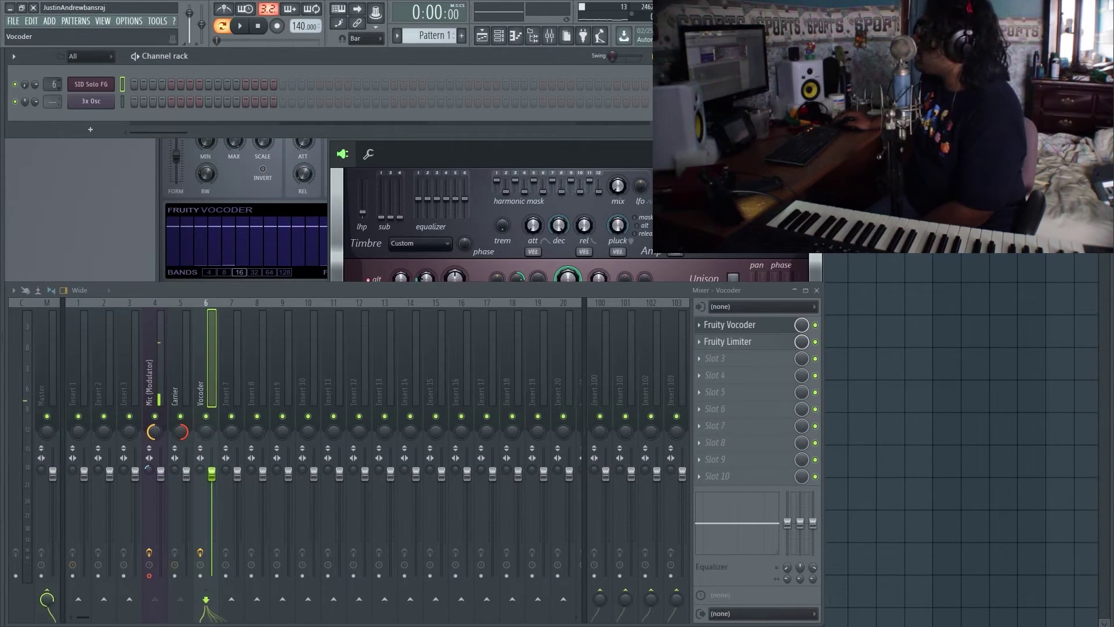
scroll(54, 84, down, 1)
click(91, 84)
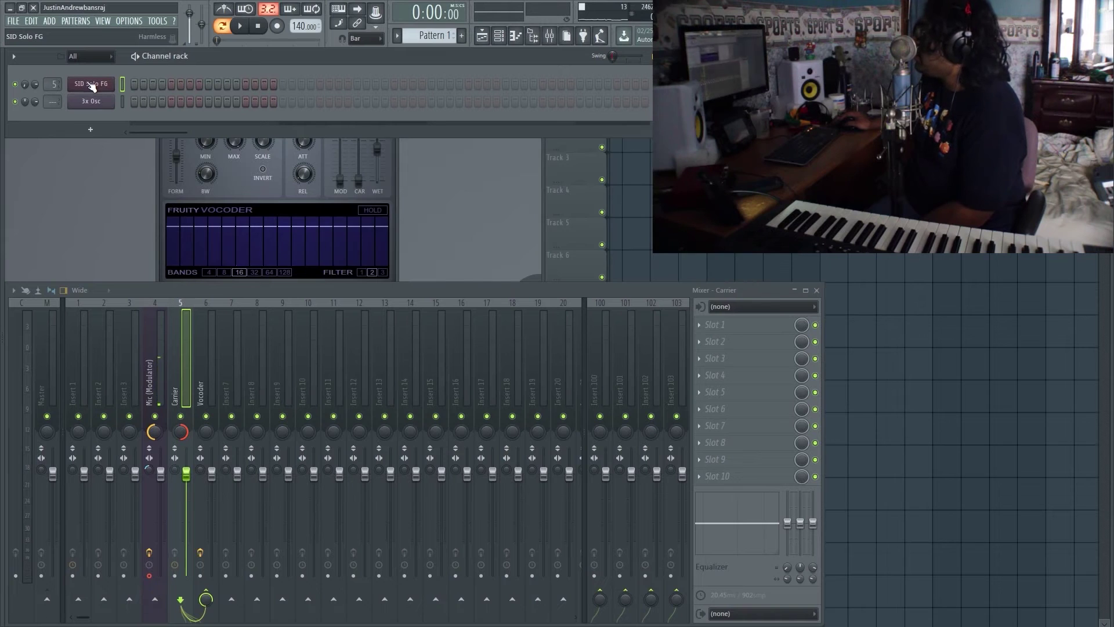
click(91, 84)
click(173, 378)
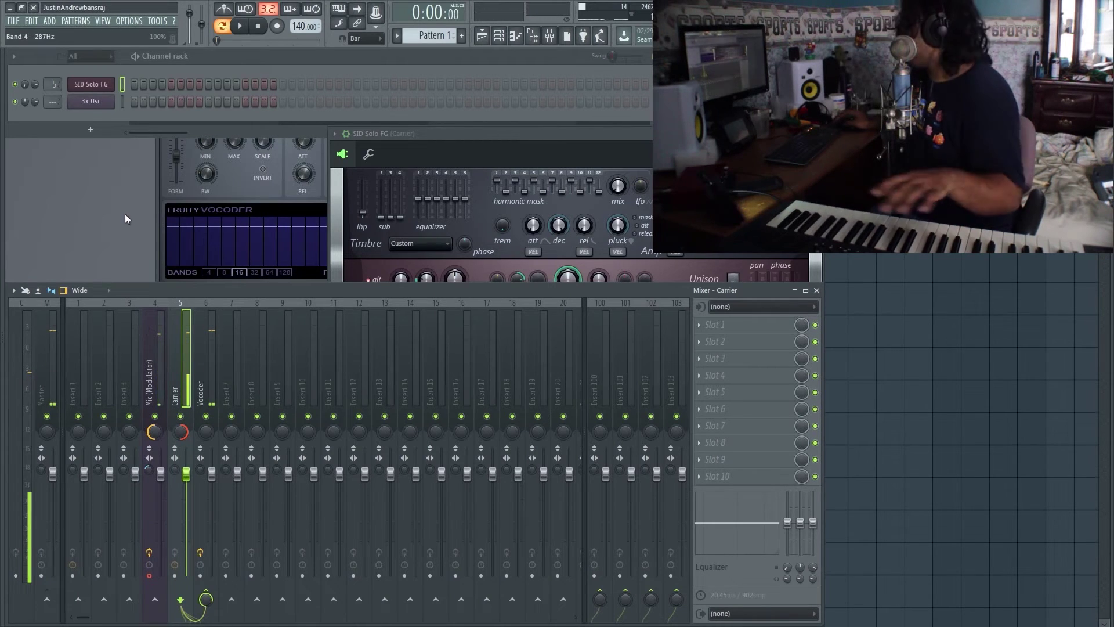
Step: Replace the SID Solo FG channel with Purity loaded with the Oct Bread 4 preset
right_click(86, 84)
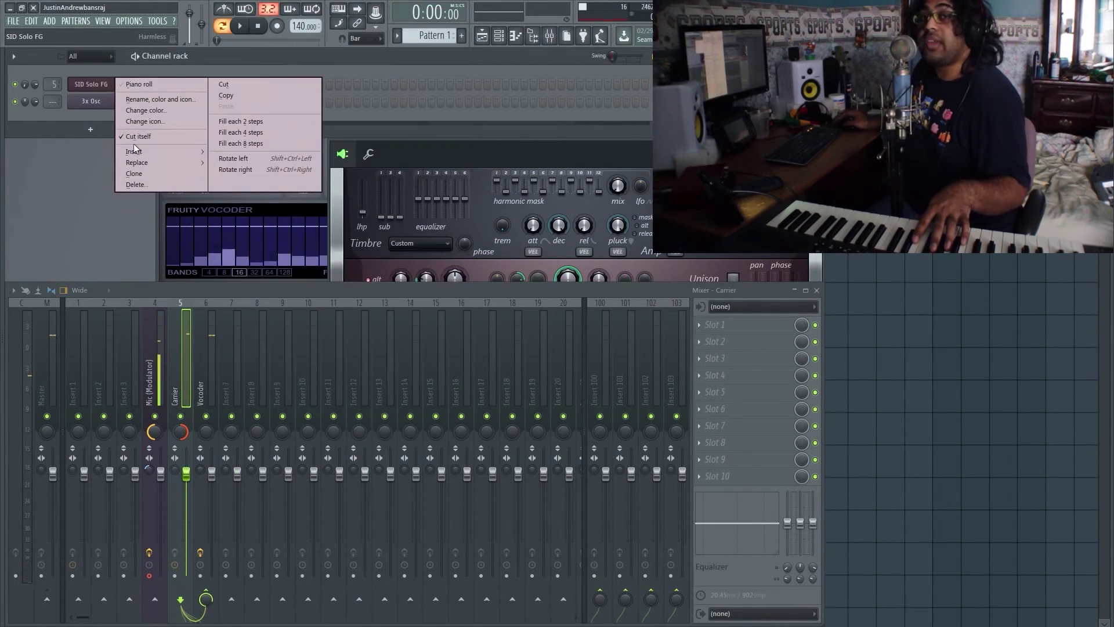
mouse_move(178, 151)
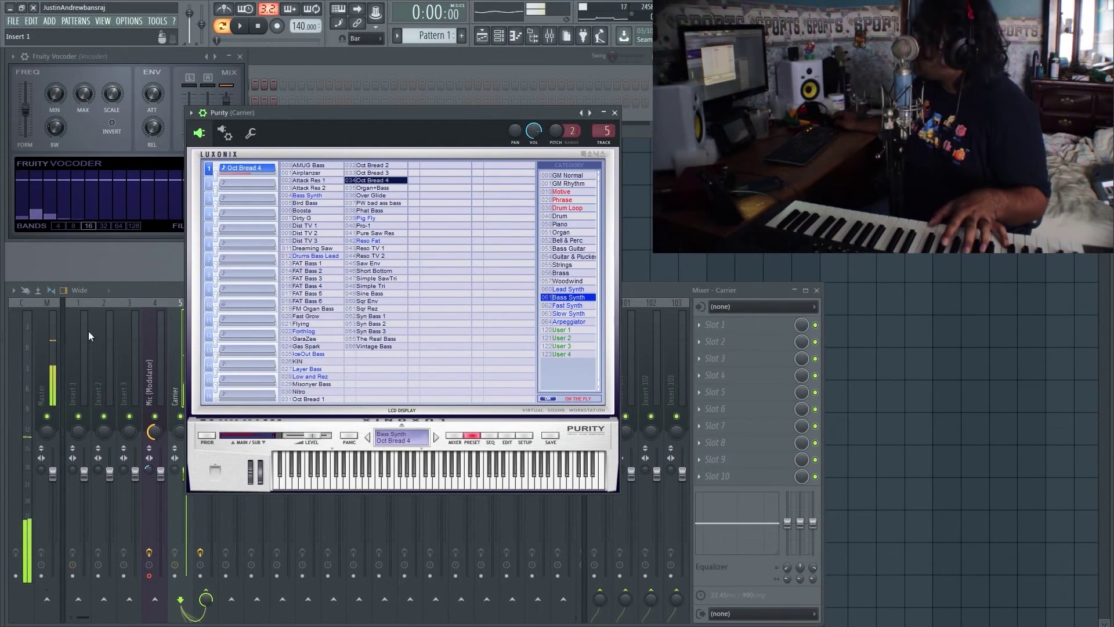
click(162, 359)
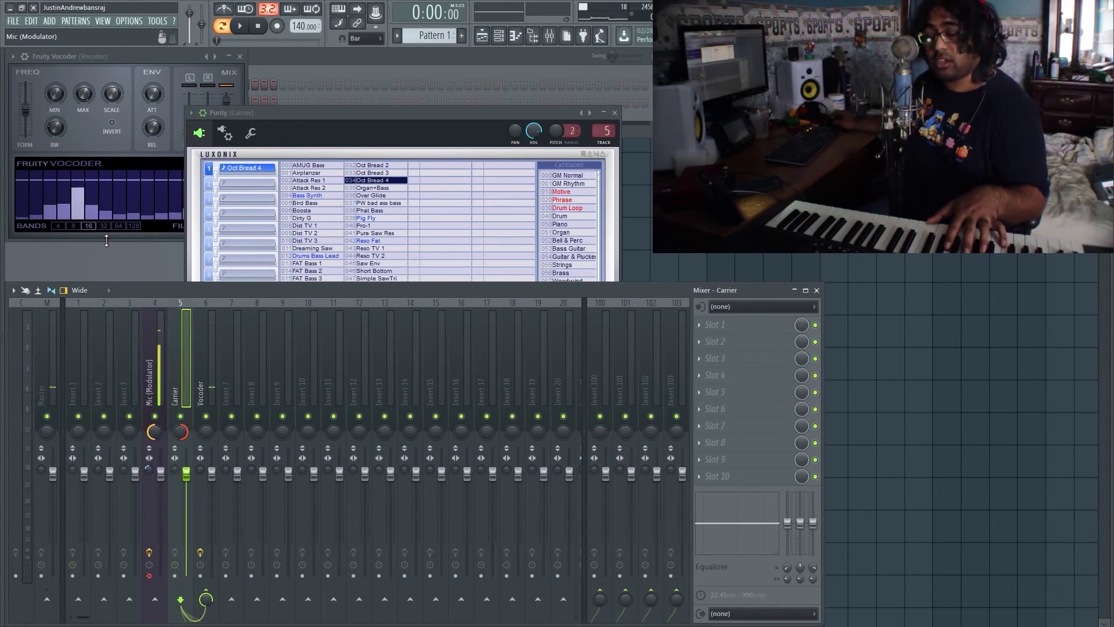
Step: Open Fruity Vocoder on the Vocoder mixer track and lower its MOD level
click(174, 57)
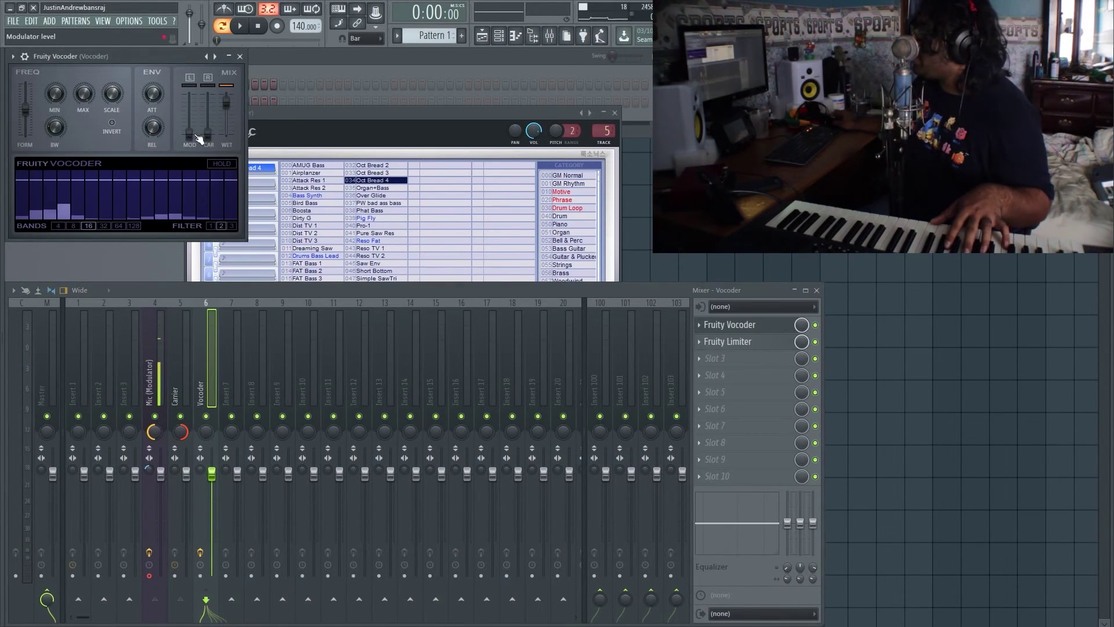
drag(188, 136, 178, 131)
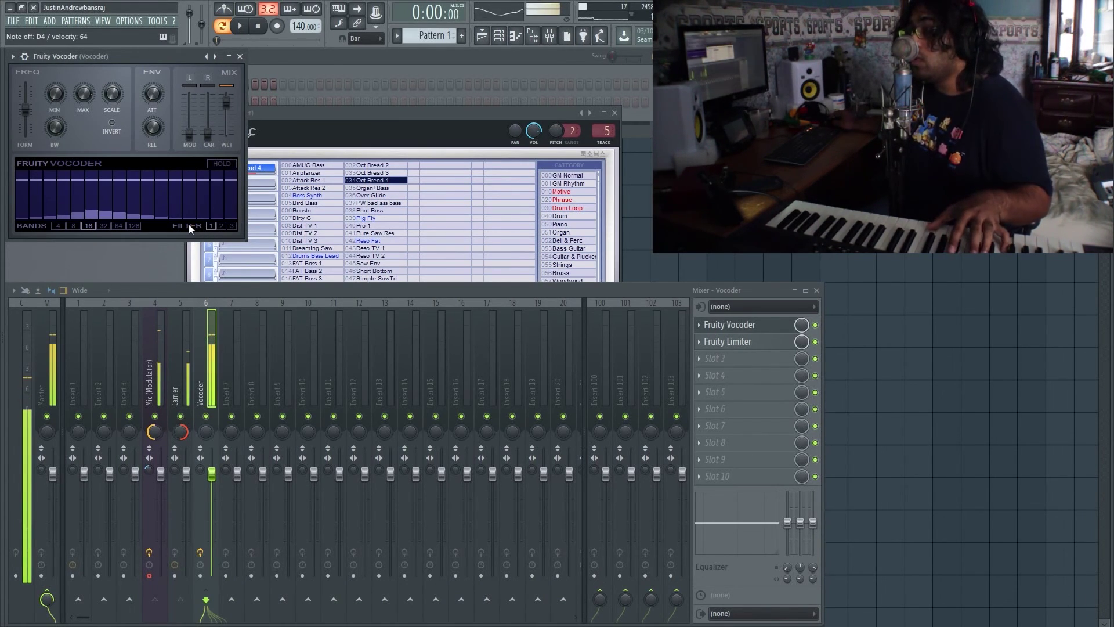
Step: Try 128 and 16 bands, then settle the vocoder on 4 bands
click(133, 226)
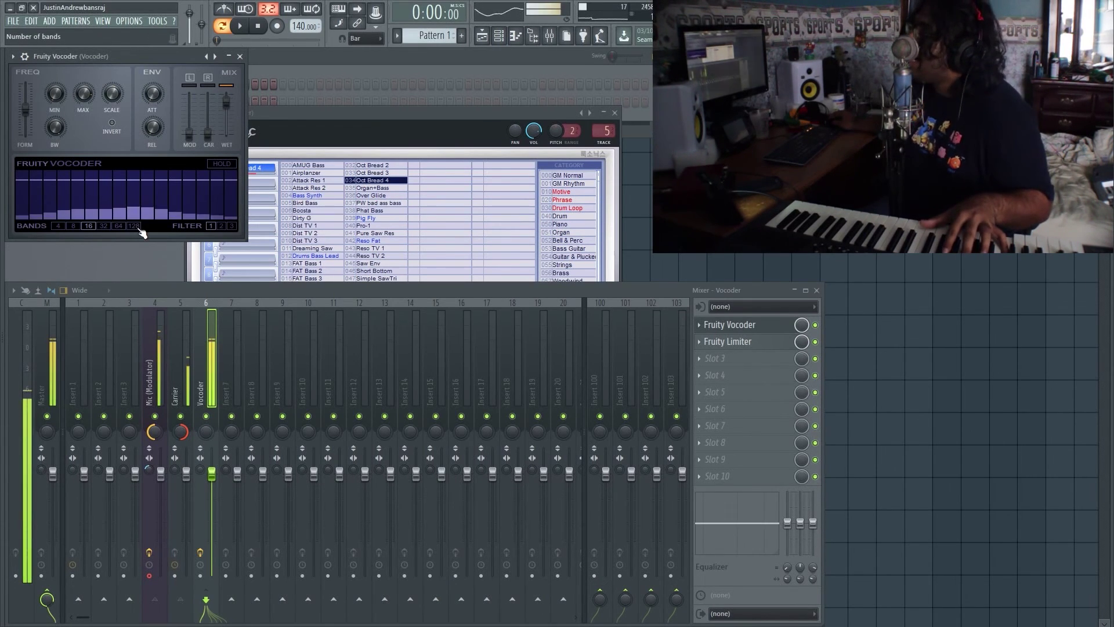
click(88, 226)
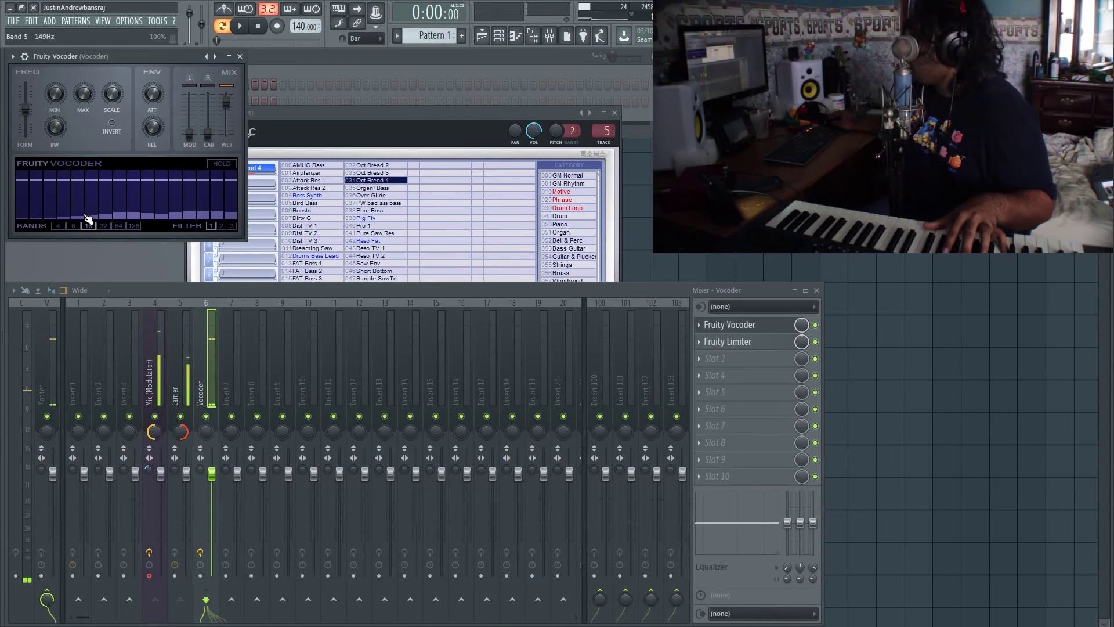
click(65, 226)
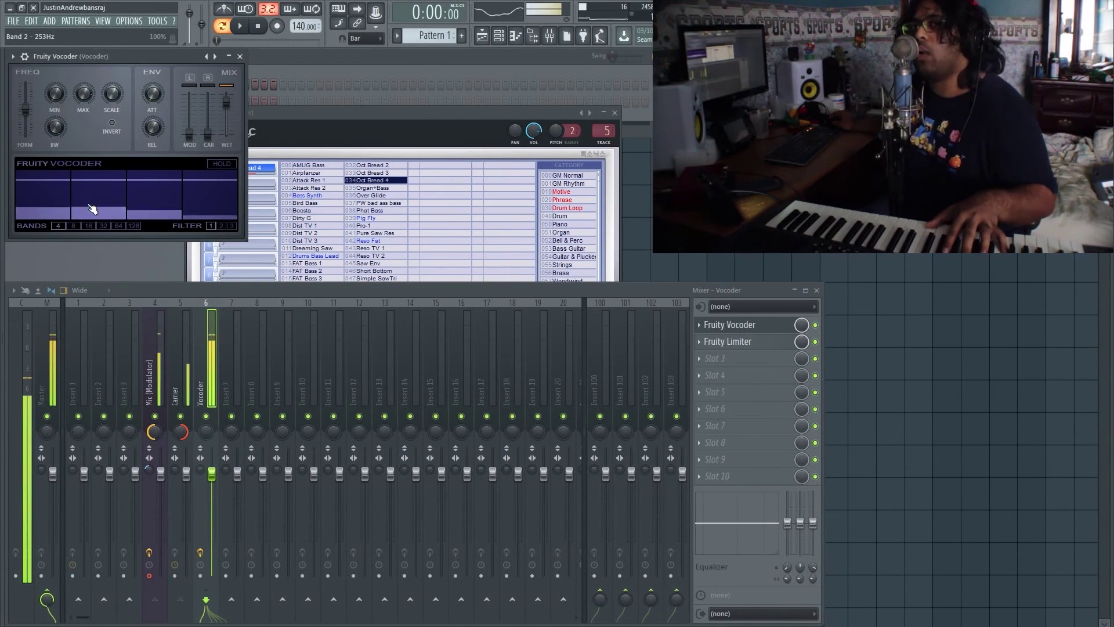
Step: Rebalance the four band levels, lowering band 2 and adjusting bands 1 and 3
click(98, 196)
click(155, 170)
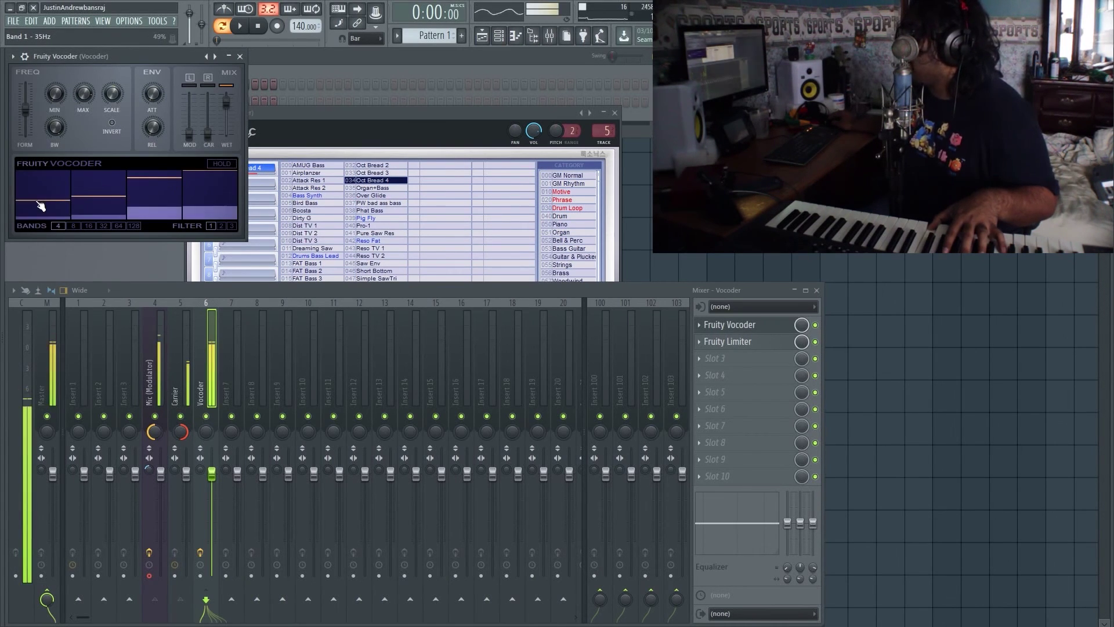
click(51, 173)
click(41, 183)
click(145, 191)
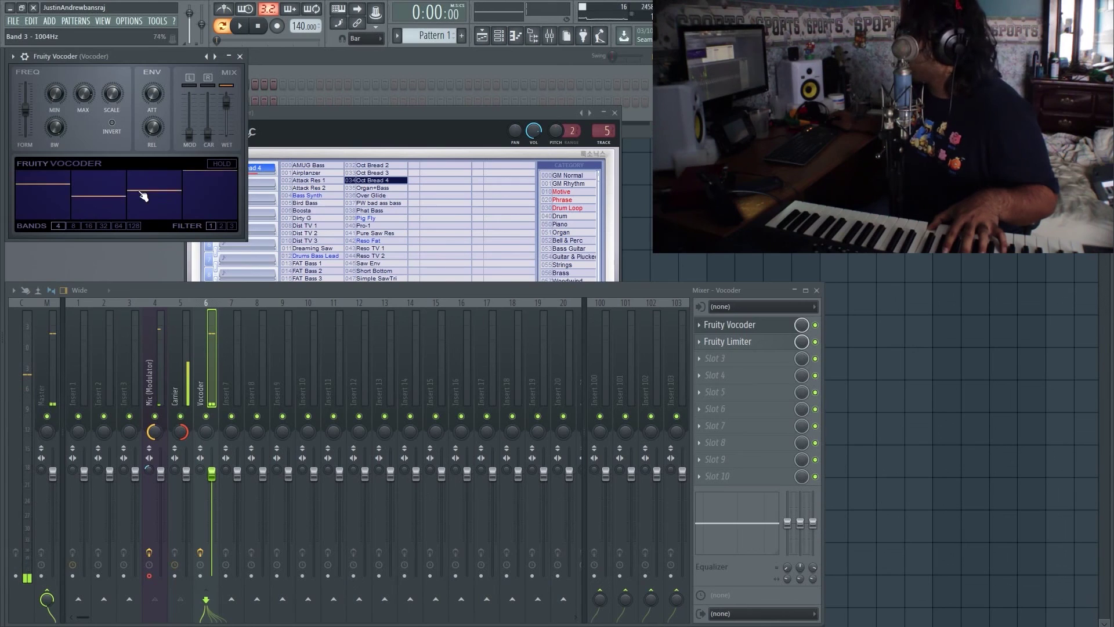
Step: Switch the vocoder filter to 3, nudge band 3 up, and shift the starting frequency
click(232, 225)
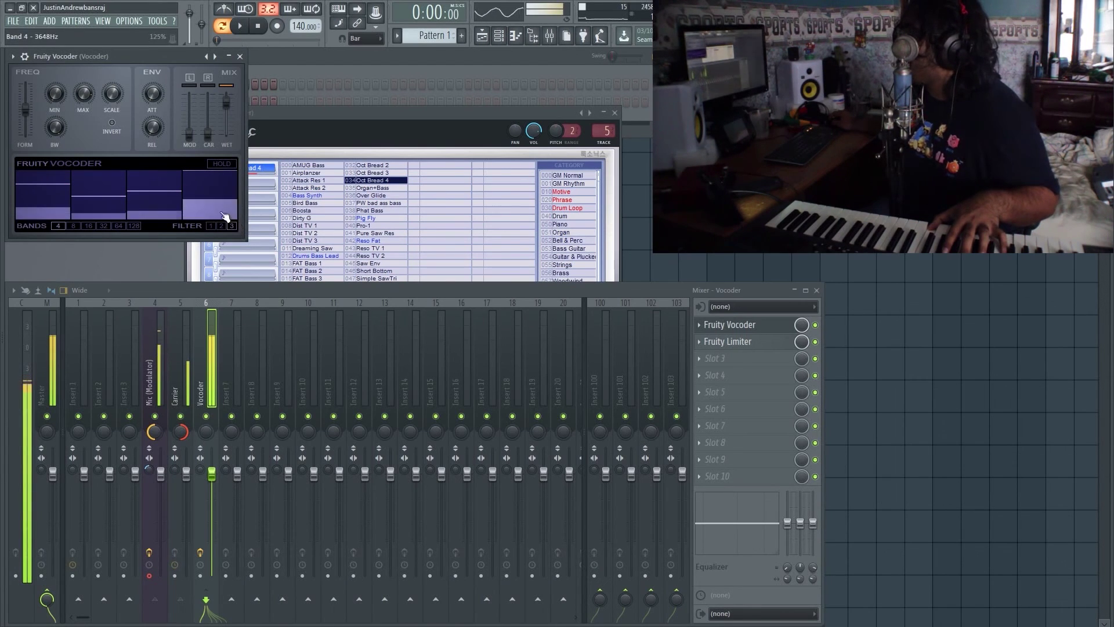
click(156, 185)
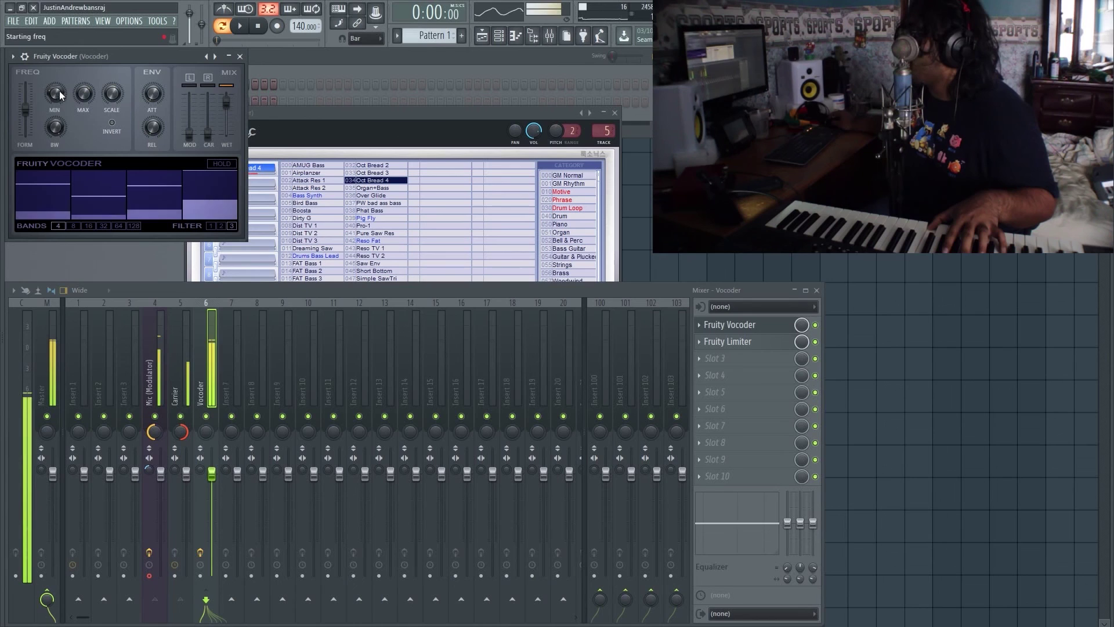
drag(61, 96, 61, 91)
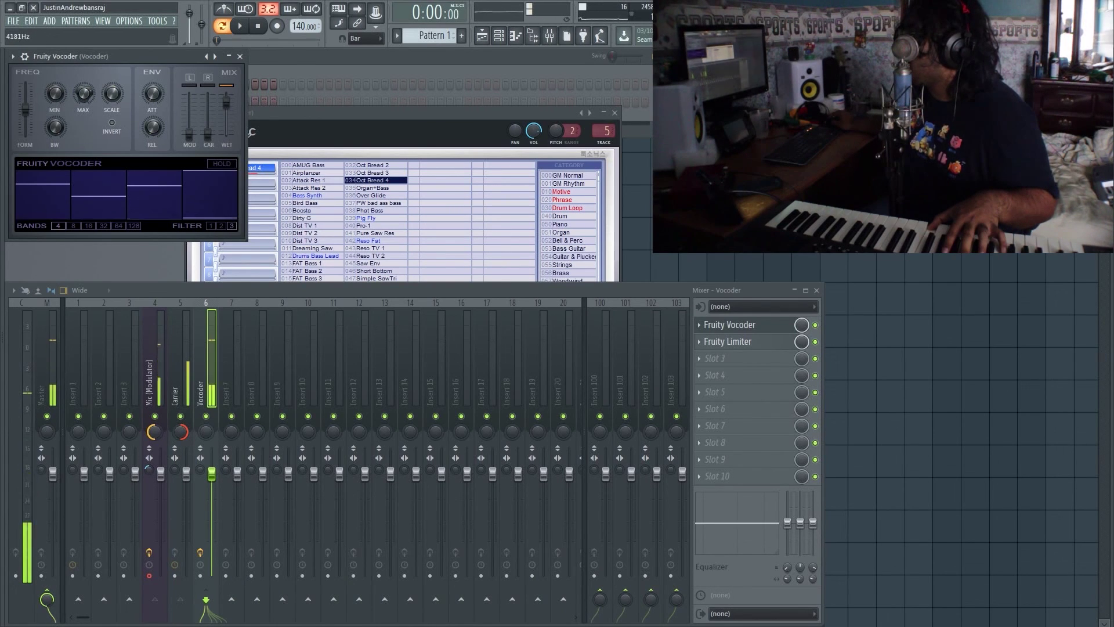